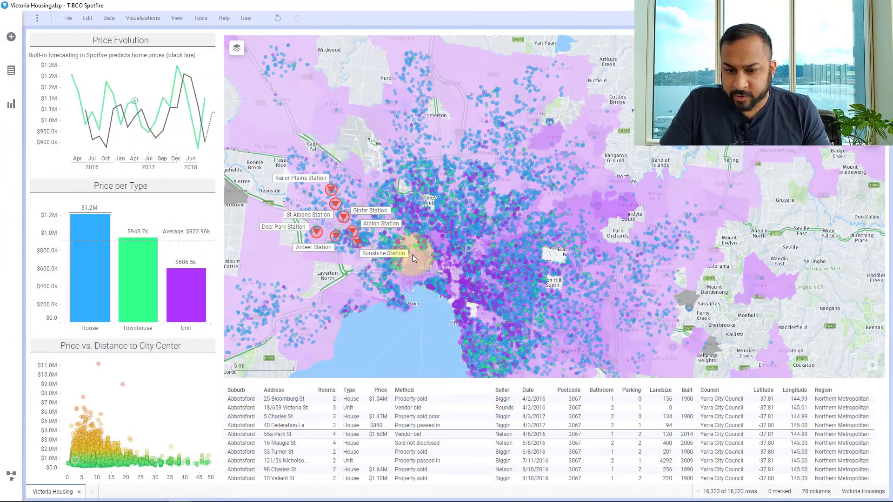
Zoom the housing map into the inner suburbs and look up the USD to AUD rate (1.43).
scroll(445, 247, "up", 2)
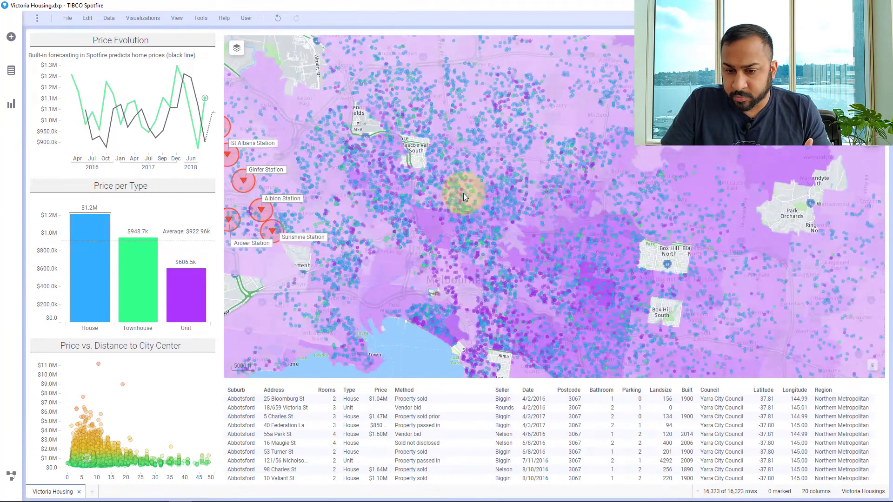
mouse_move(459, 194)
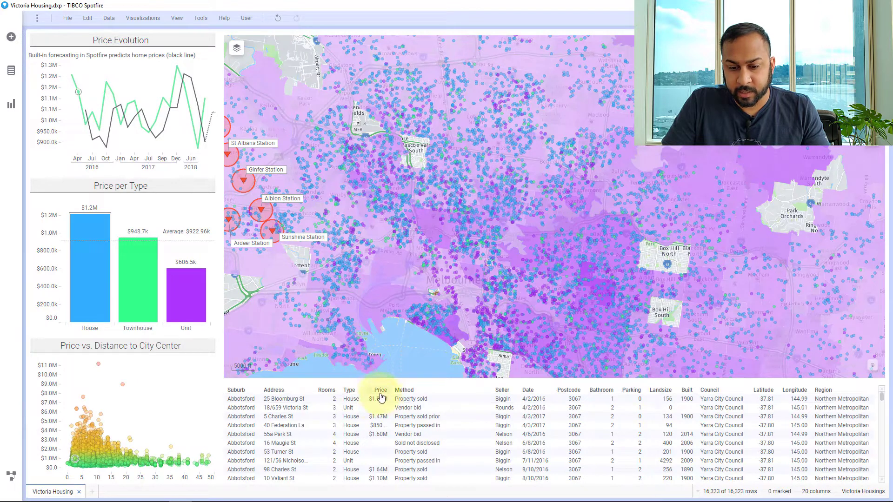
scroll(380, 398, "down", 2)
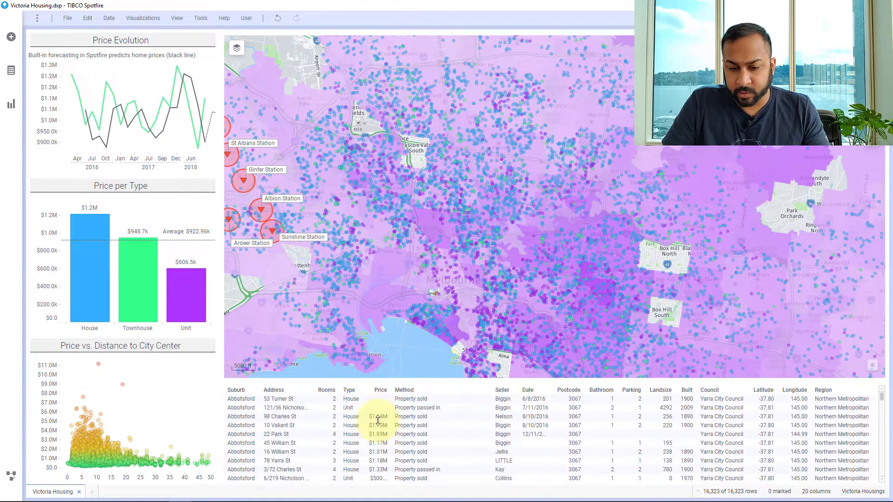
scroll(378, 420, "up", 2)
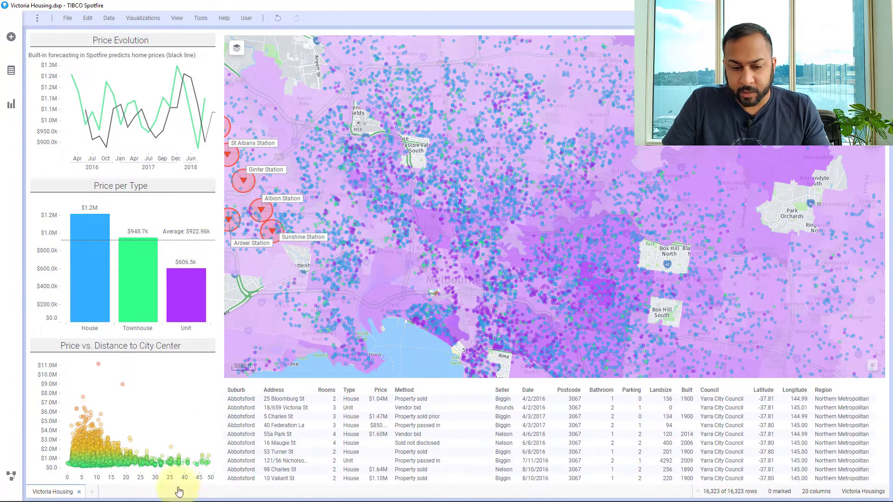
left_click(203, 498)
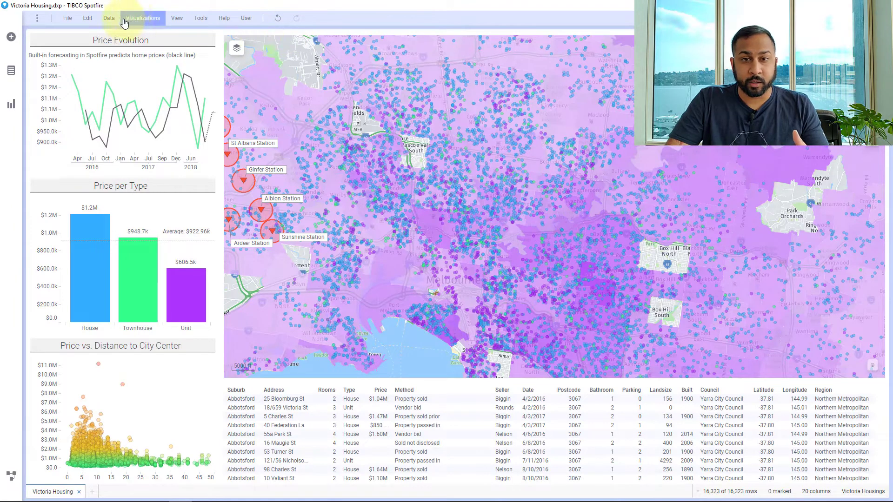
Start a new calculated column on the Victoria Housings data table.
left_click(109, 19)
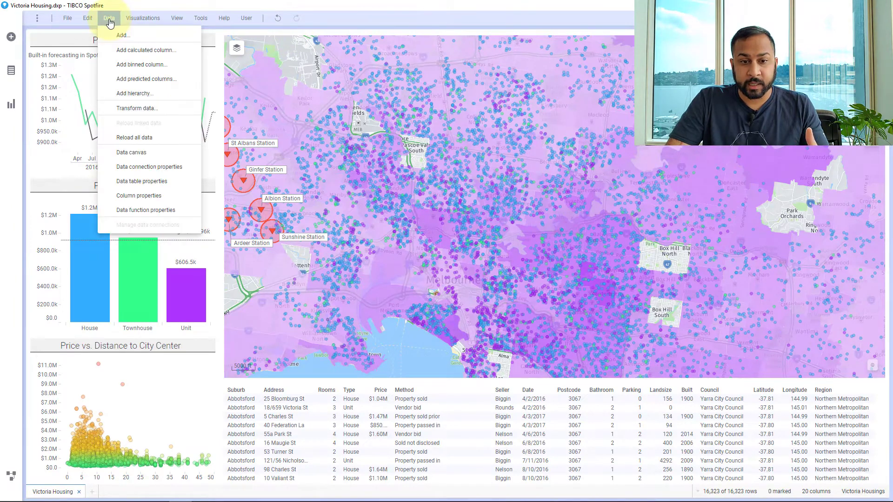
left_click(126, 50)
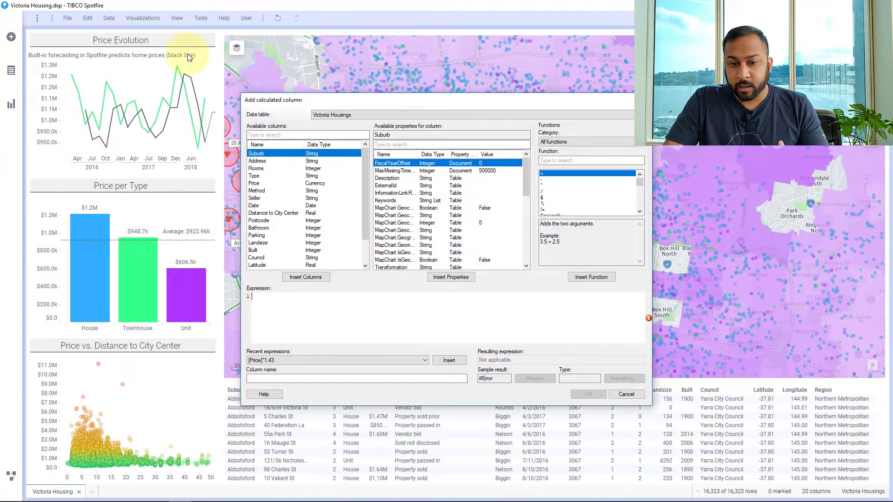
left_click(323, 116)
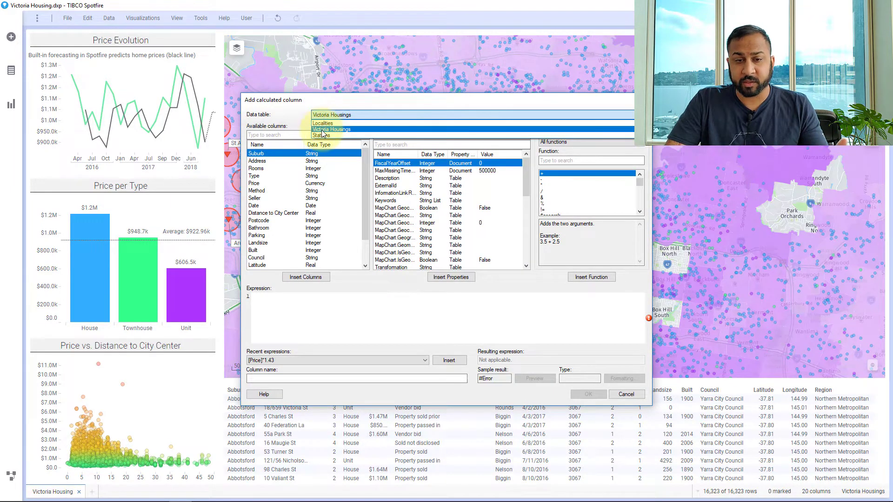
left_click(322, 131)
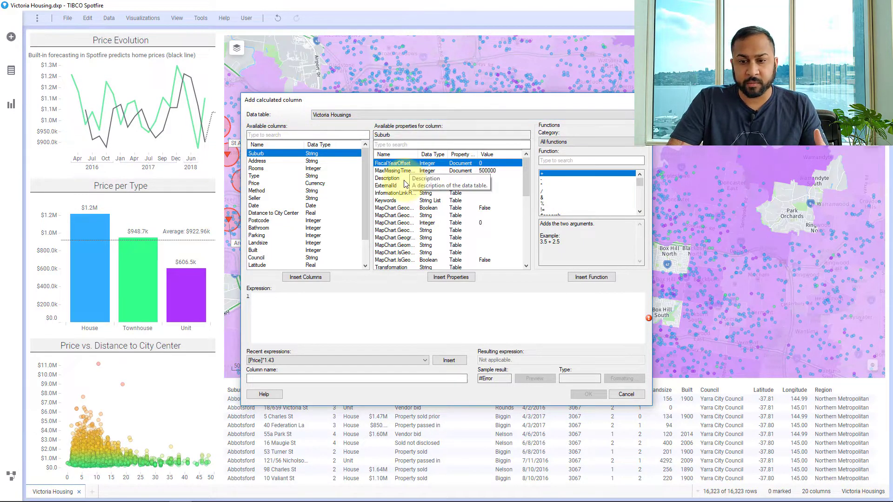
Browse all function categories and glance at the calculated column help.
scroll(549, 184, "down", 1)
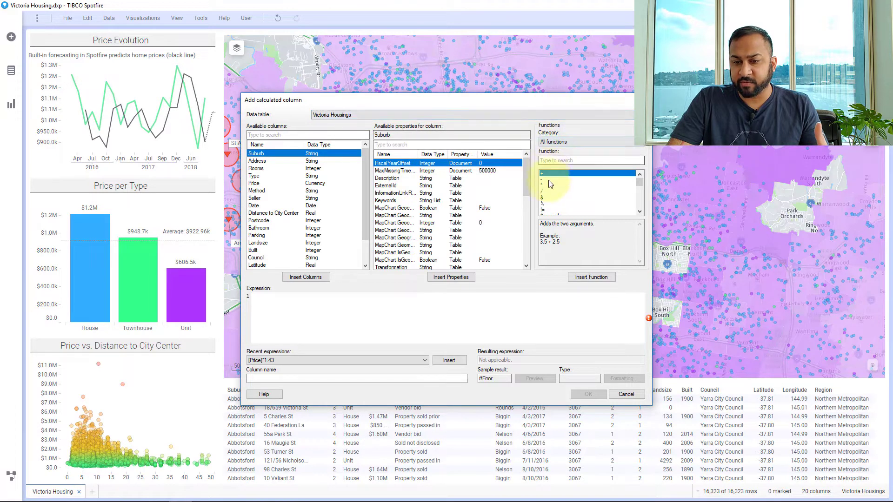
scroll(552, 190, "down", 1)
left_click(559, 141)
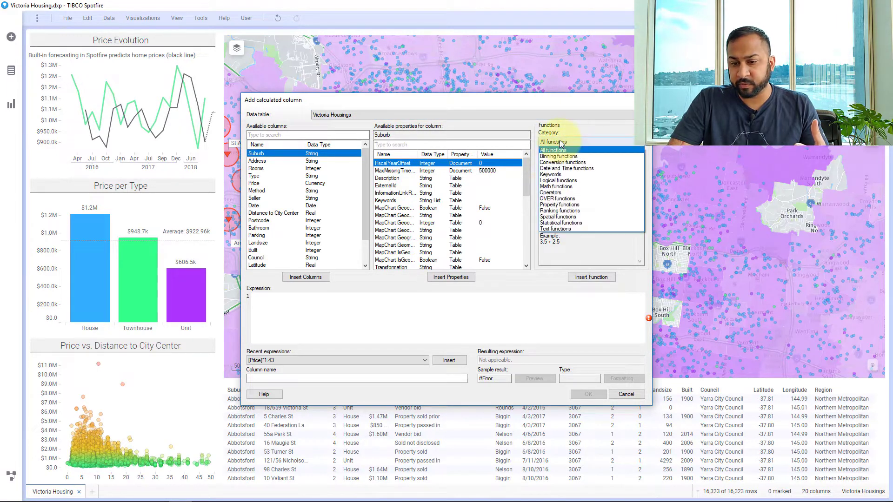
left_click(558, 131)
scroll(563, 189, "down", 5)
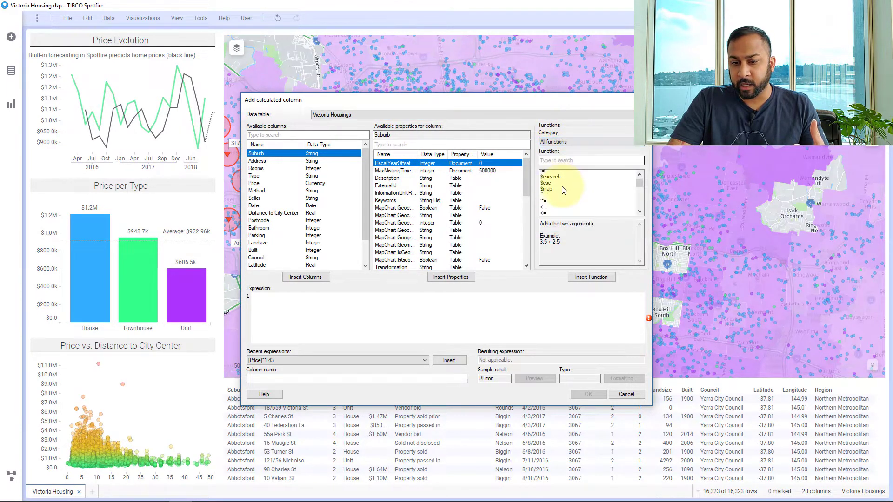
scroll(563, 189, "down", 3)
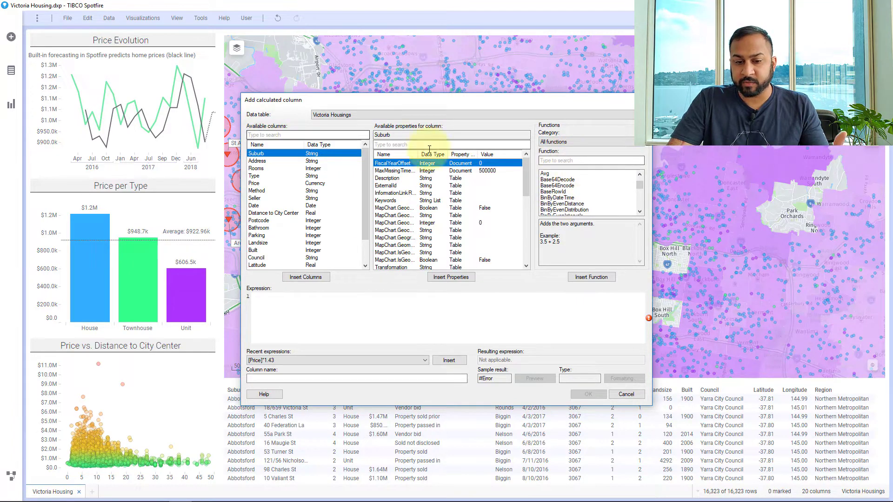
left_click(263, 395)
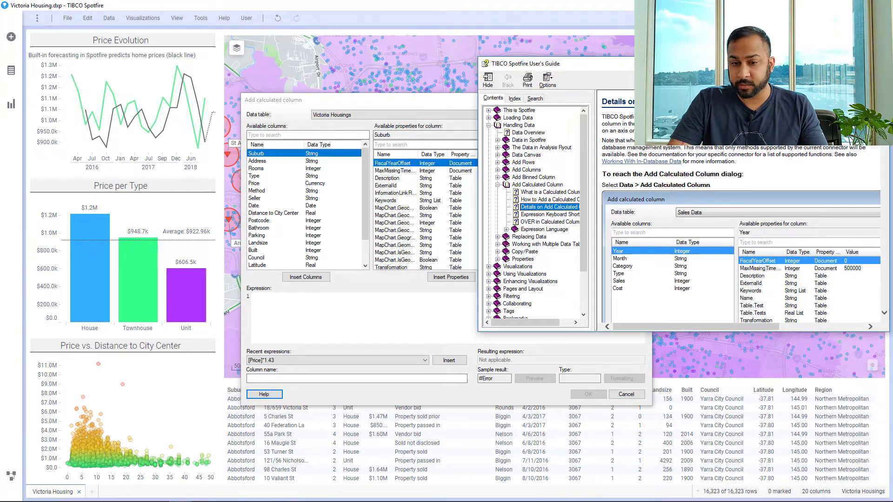
left_click(452, 131)
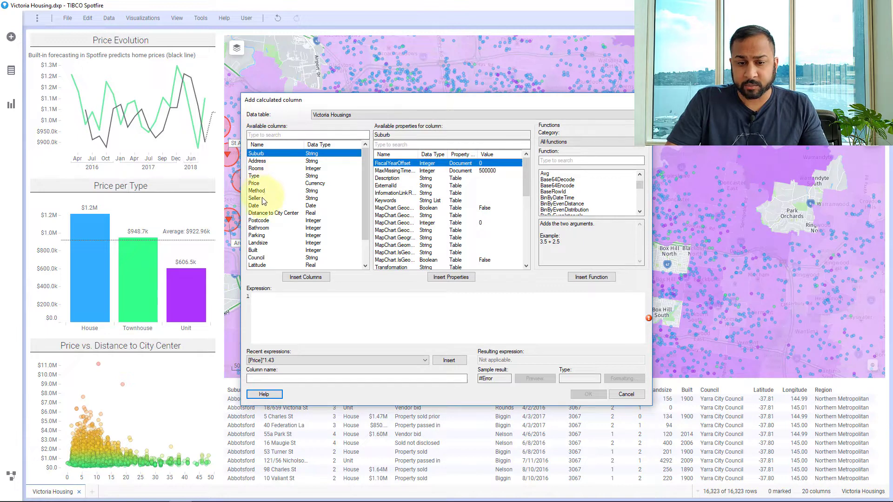
Build the expression [Price]*1.43 and name the new column Price (AUD).
left_click(255, 183)
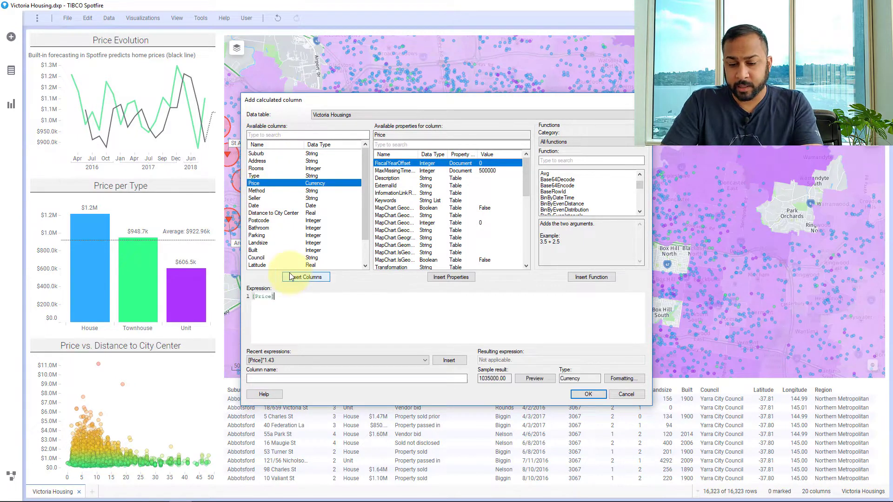
type("*1.43")
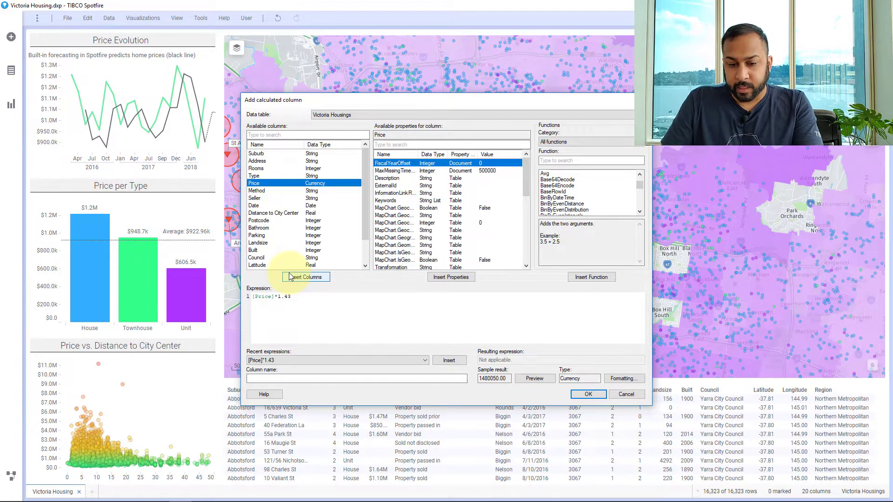
left_click(279, 379)
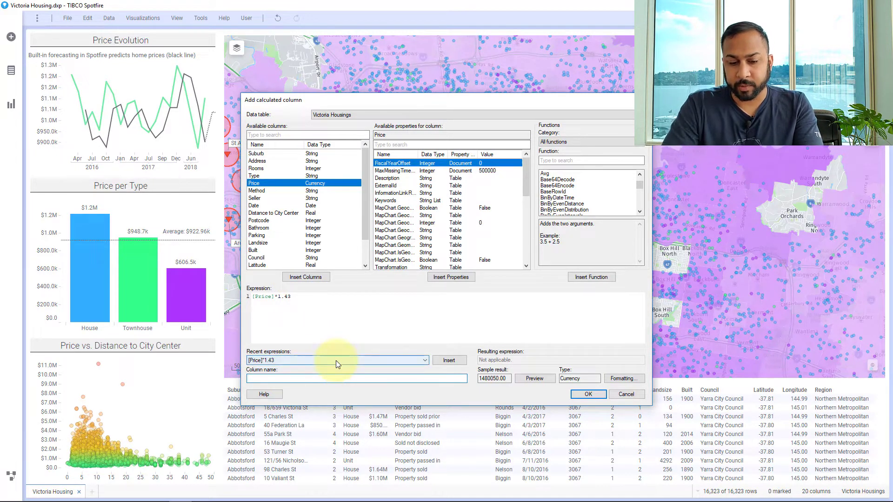
type("Price (")
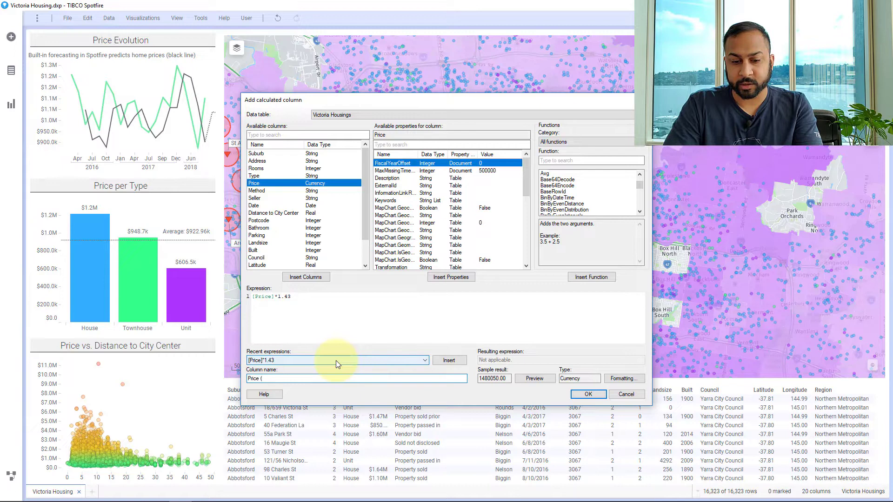
type("AUD)")
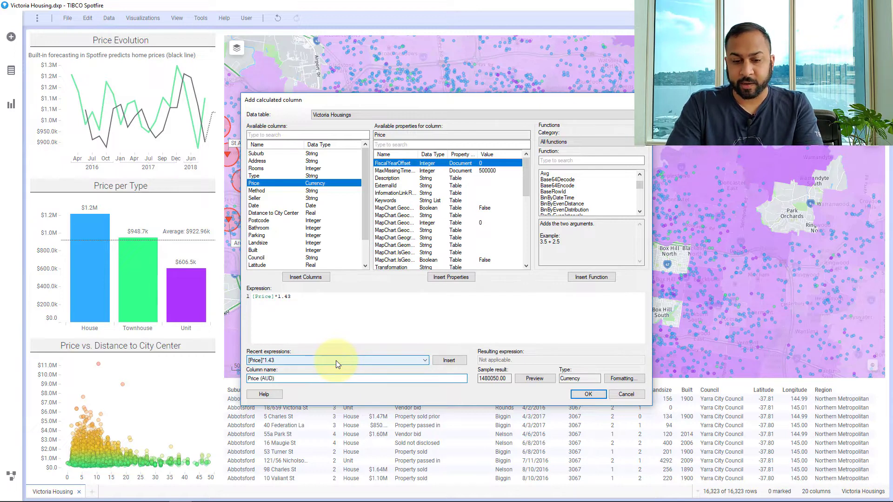
key("BackSpace")
key("BackSpace")
key("BackSpace")
key("BackSpace")
key("BackSpace")
key("BackSpace")
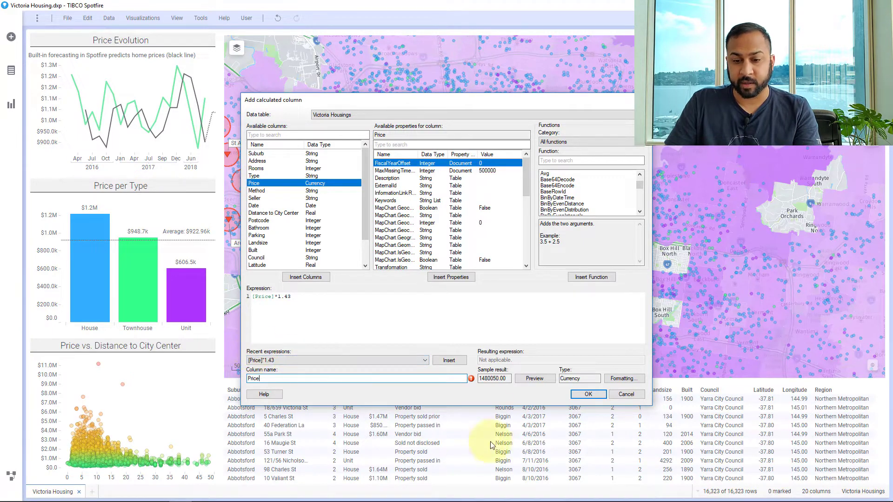
mouse_move(472, 378)
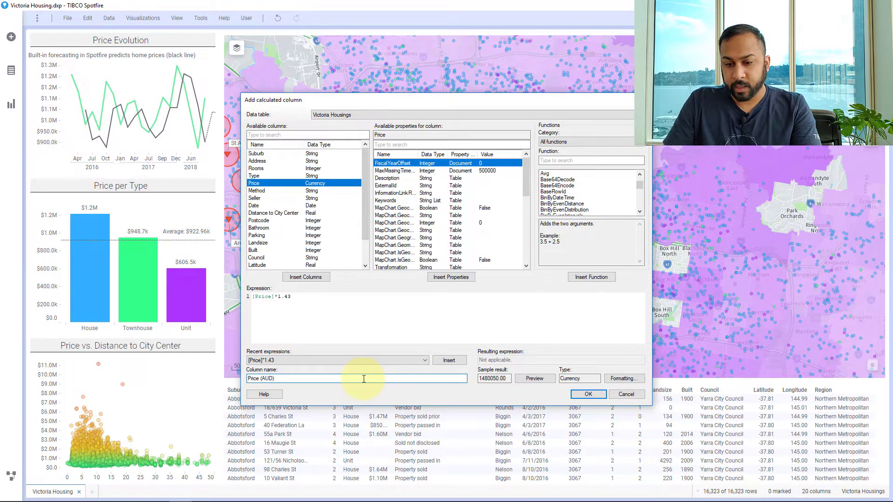
Preview the Price (AUD) values against Price, then add the column to the table.
left_click(534, 378)
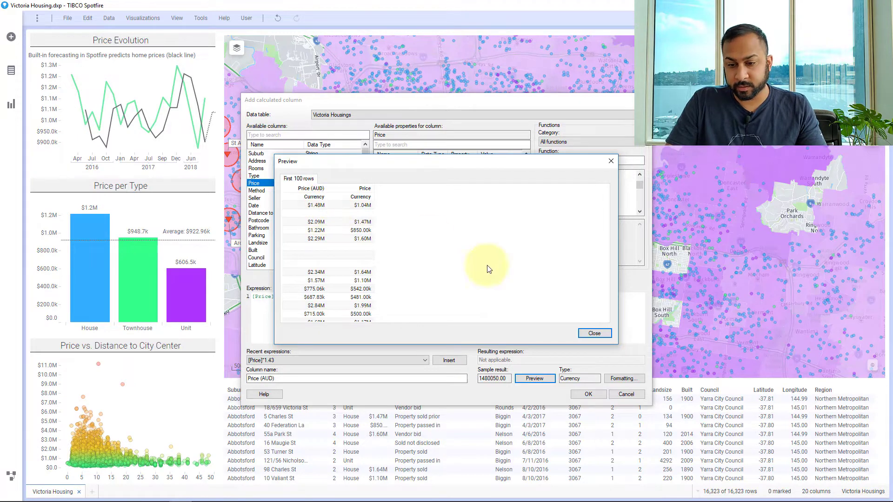
left_click(599, 333)
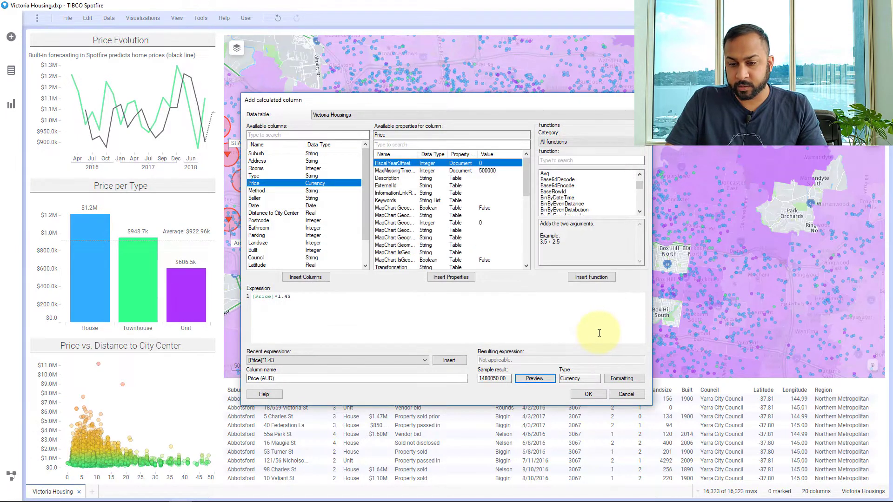
left_click(589, 394)
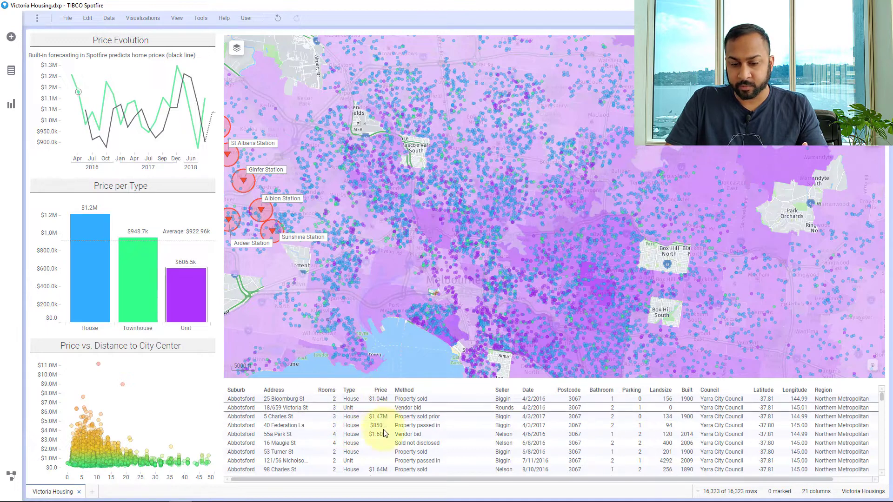
Scroll the housing table right to reveal the Price (AUD) column beside Price.
left_click_drag(383, 480, 422, 480)
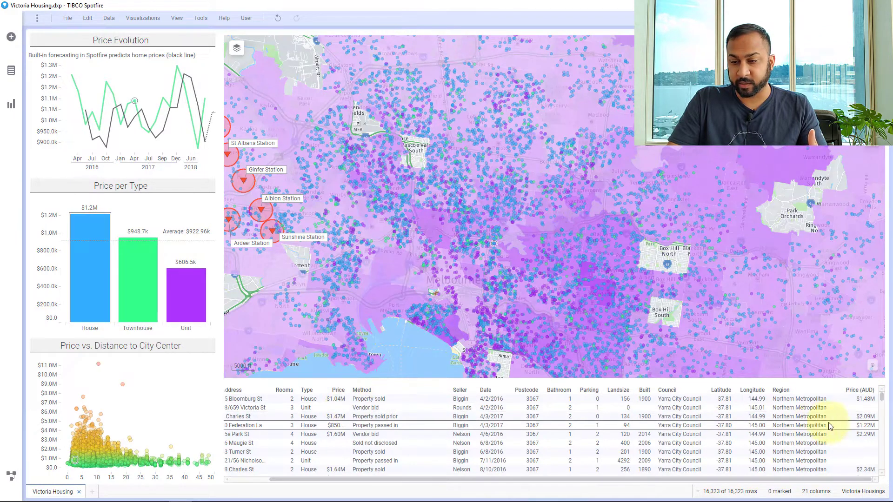
Inspect the Added calculated column step's Price (AUD) expression on the data canvas.
left_click(11, 475)
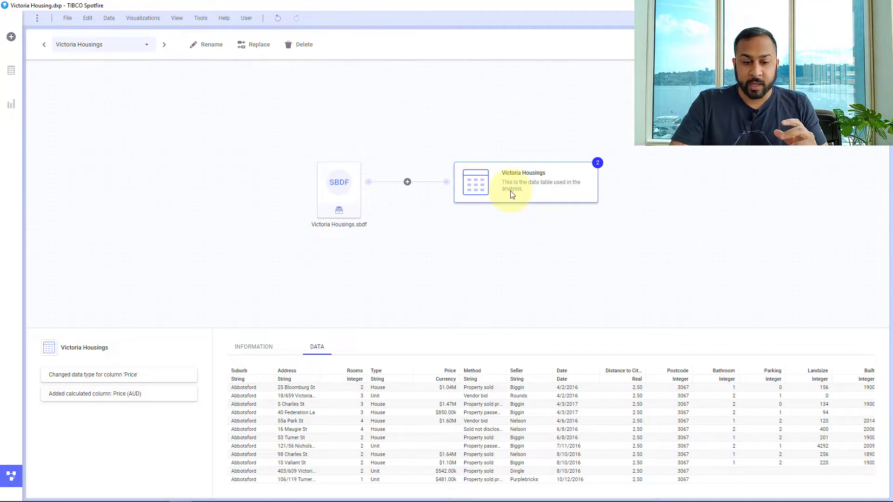
left_click(96, 396)
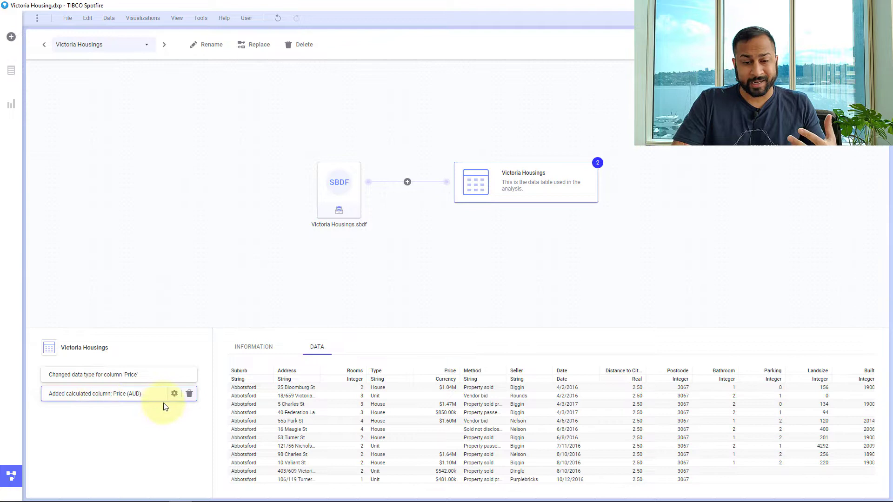
left_click(174, 394)
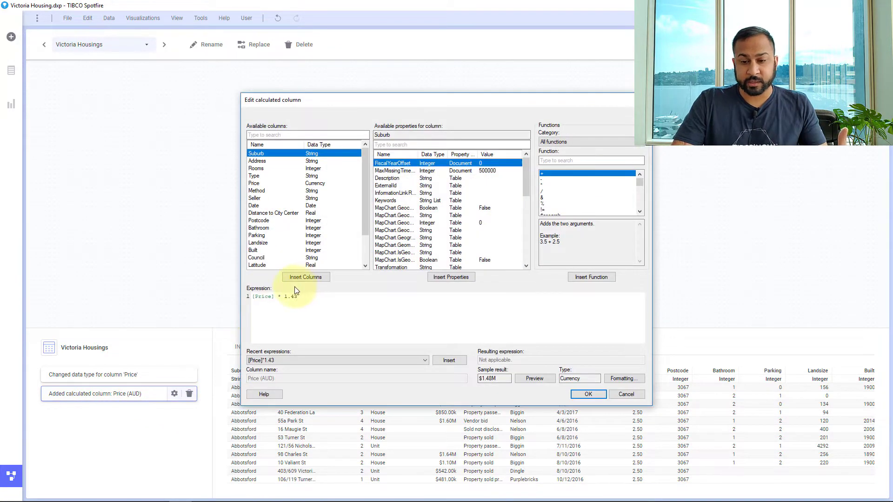
left_click(634, 397)
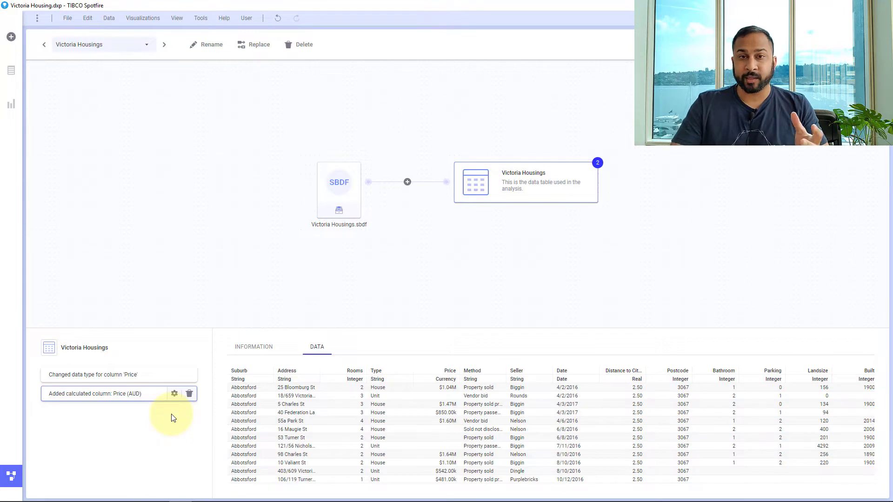
Delete the Price (AUD) calculated column step and select the Victoria Housings.sbdf source.
left_click(189, 394)
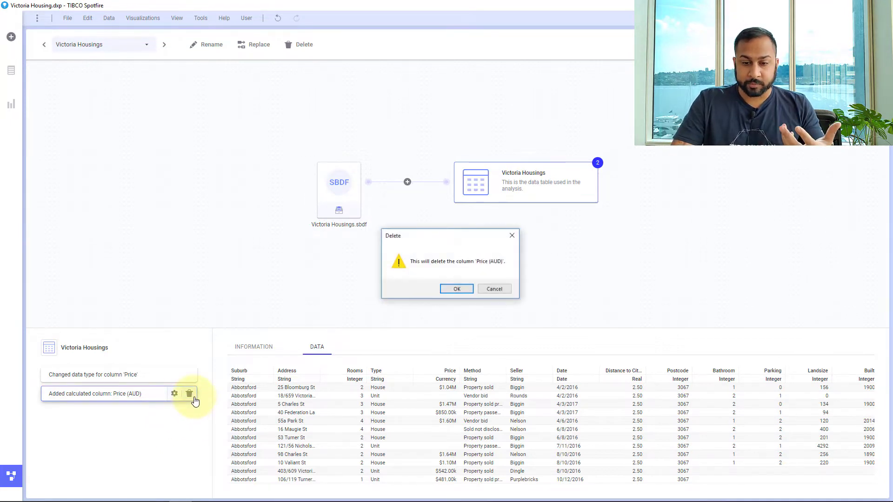
left_click(457, 289)
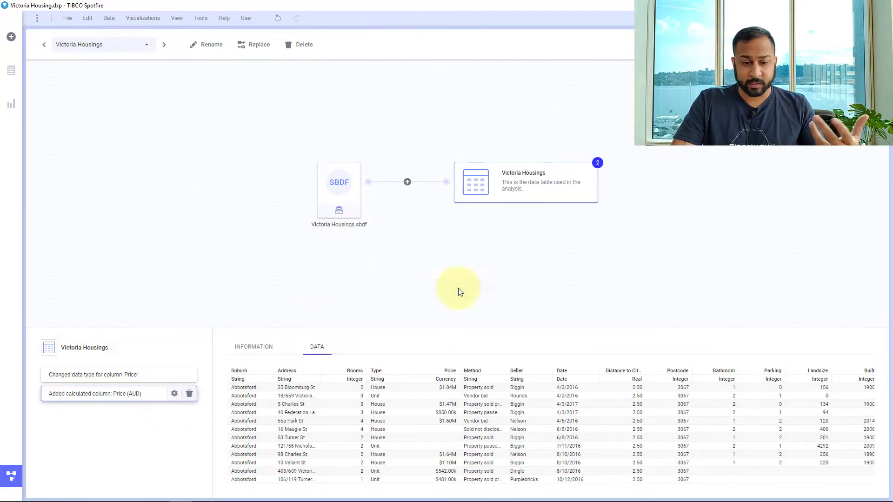
left_click(353, 212)
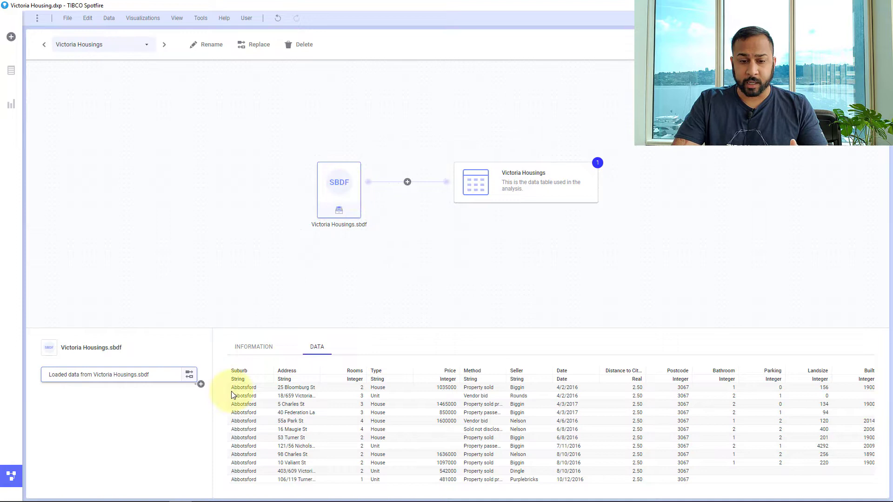
Add a Calculate and replace column transformation to the source data.
left_click(202, 385)
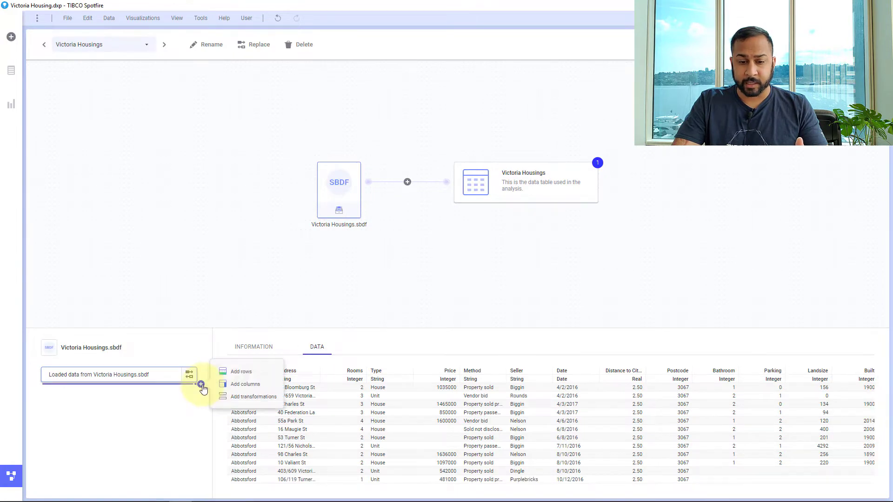
left_click(228, 403)
left_click(394, 214)
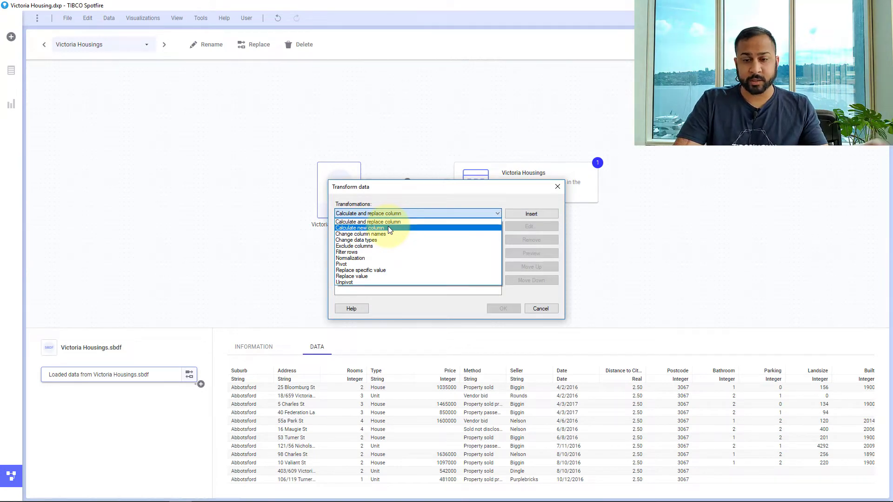
left_click(389, 221)
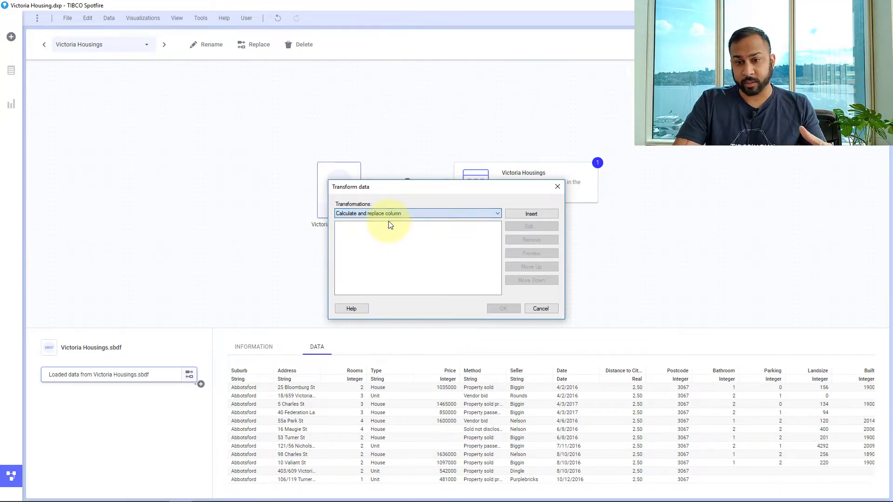
Replace the Price column with the expression [Price]*1.43.
left_click(523, 217)
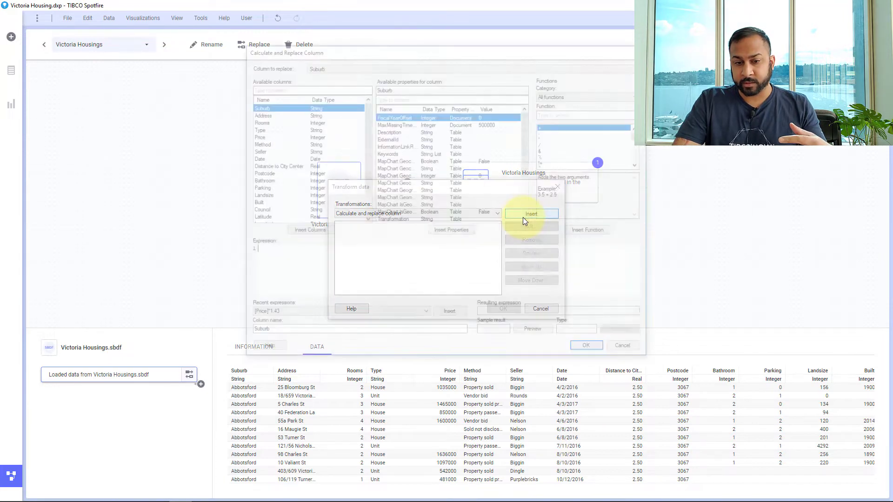
left_click(314, 66)
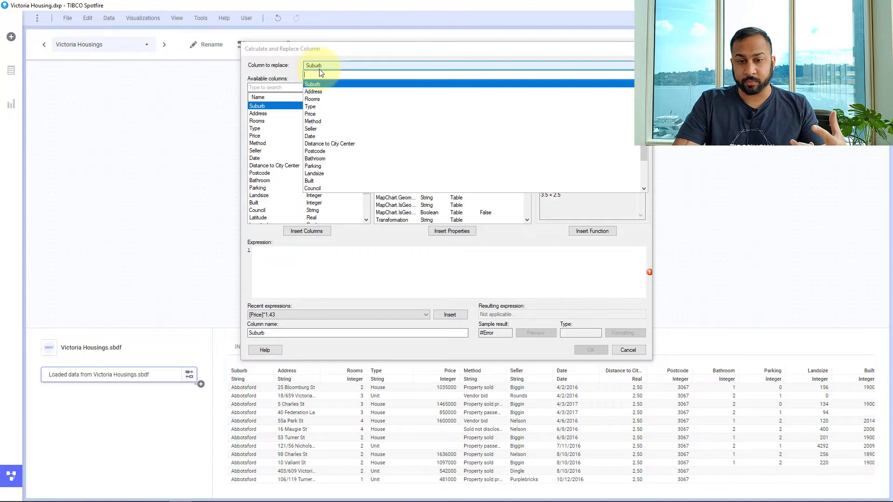
left_click(321, 116)
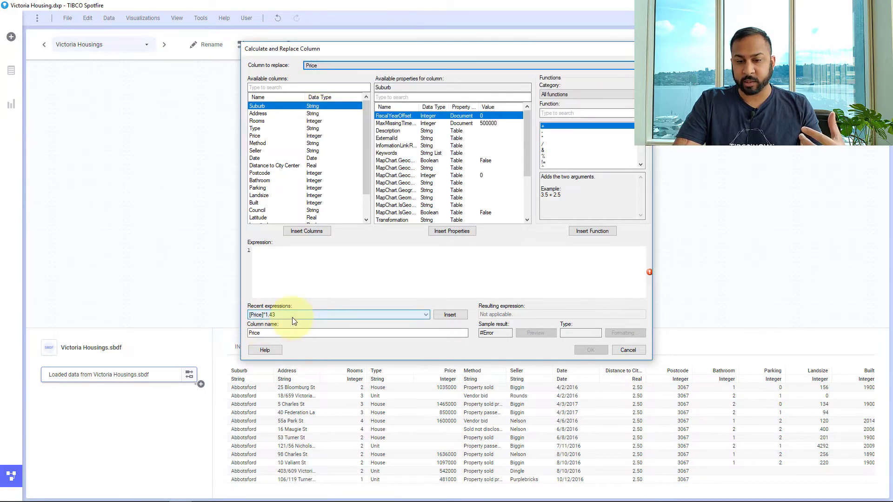
left_click(450, 315)
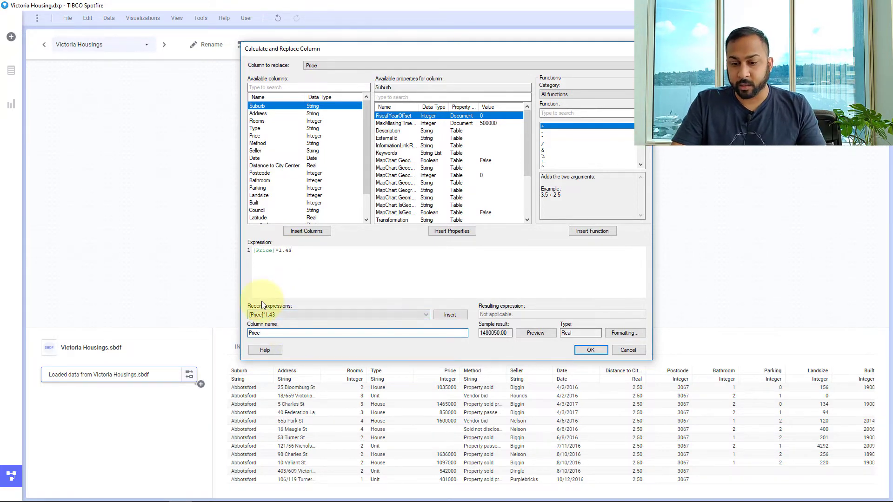
left_click(589, 351)
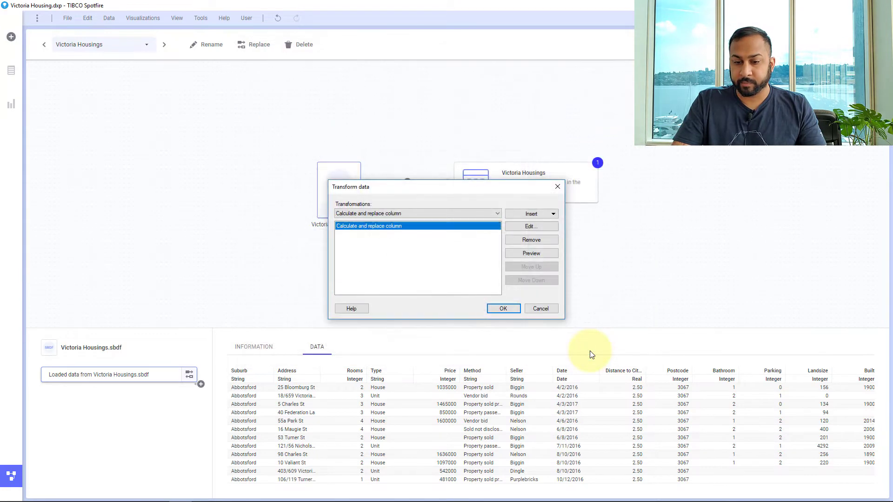
Apply the transformation and compare original integer Price values with the recalculated ones.
left_click(501, 309)
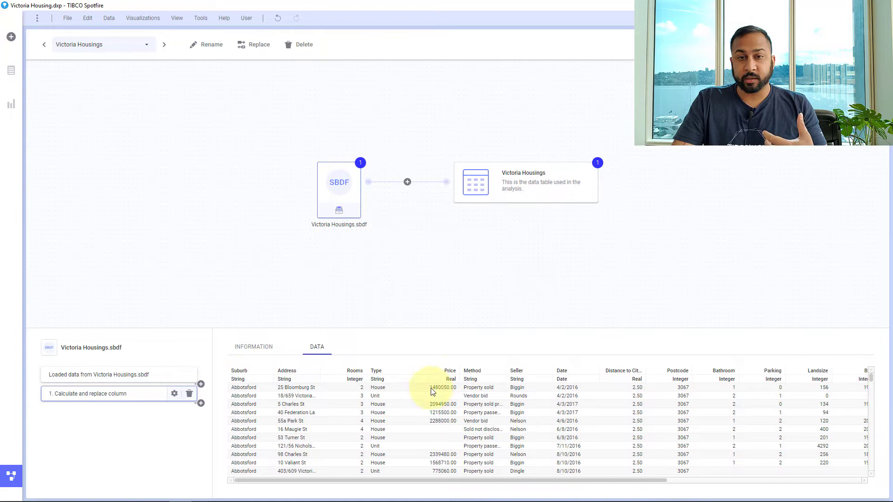
left_click(125, 379)
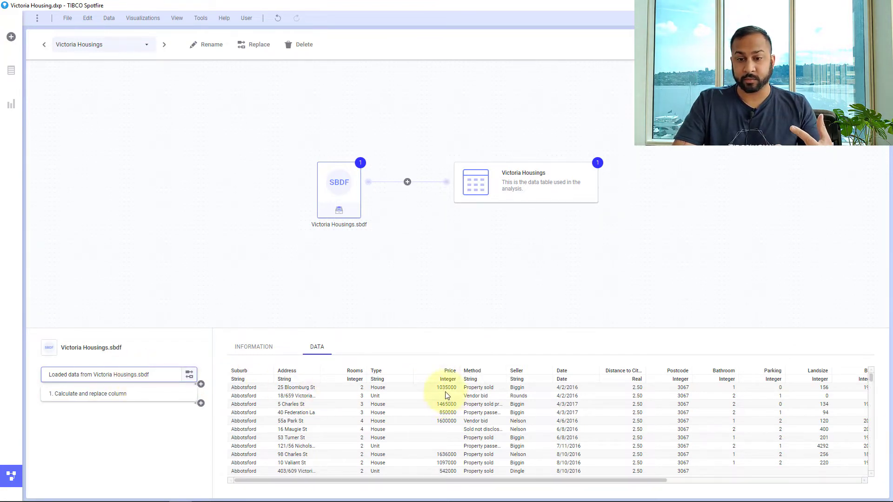
left_click(123, 394)
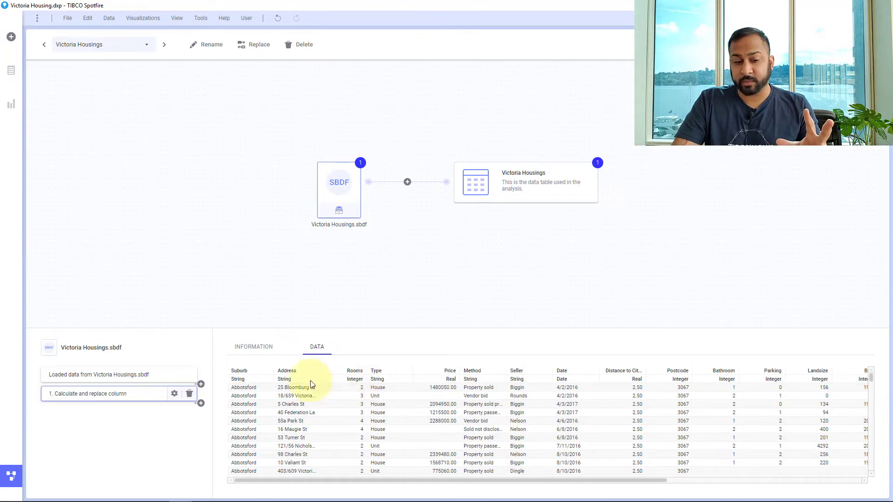
Bring up the Spotfire Cheatsheets page in Chrome.
mouse_move(255, 498)
left_click(202, 499)
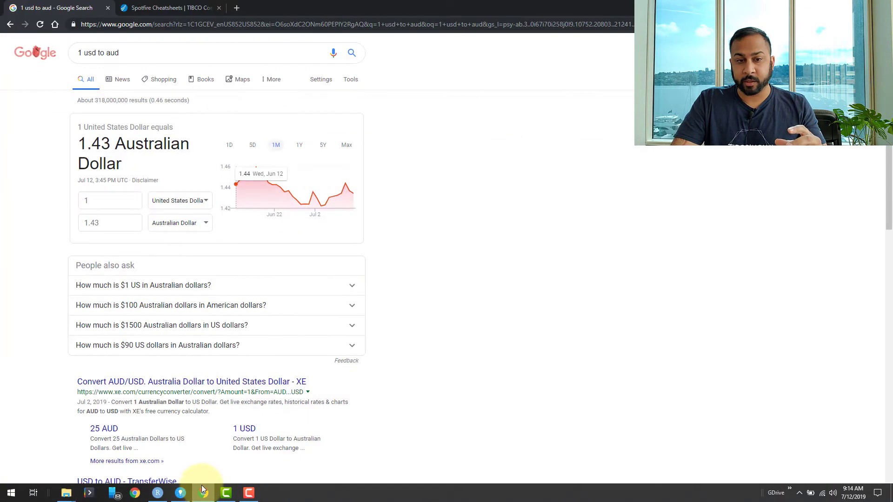
left_click(139, 7)
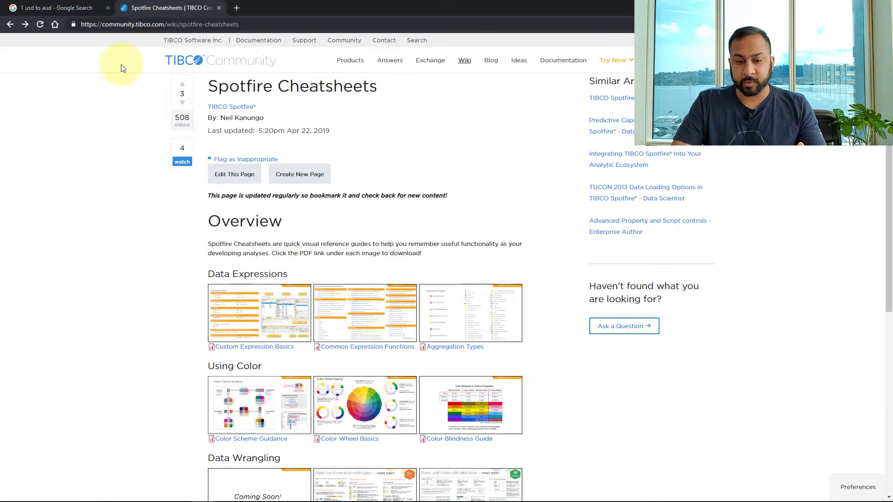
left_click(240, 348)
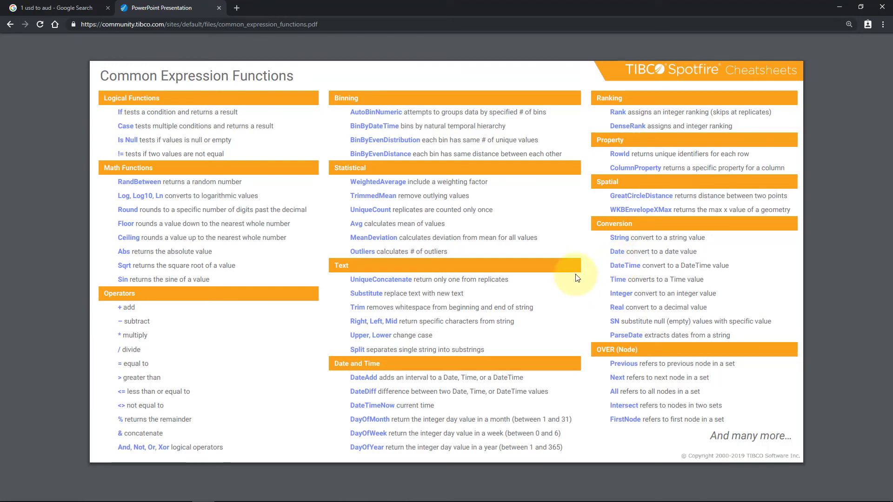
left_click(10, 24)
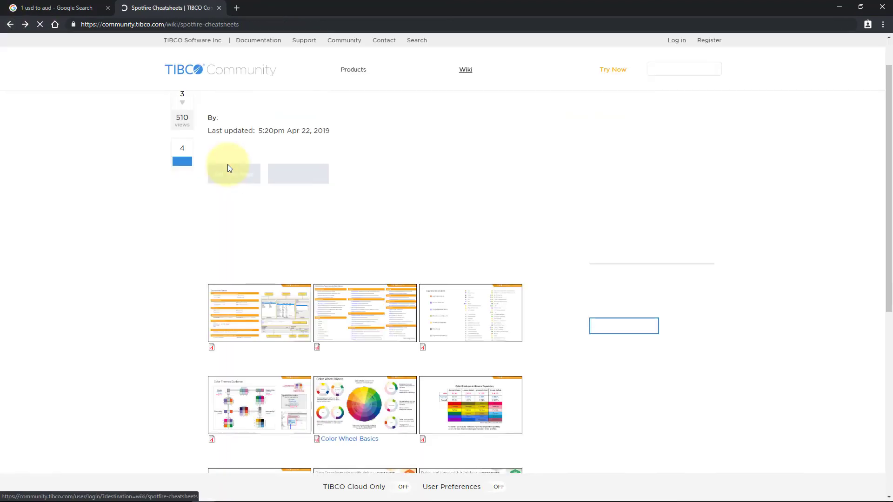